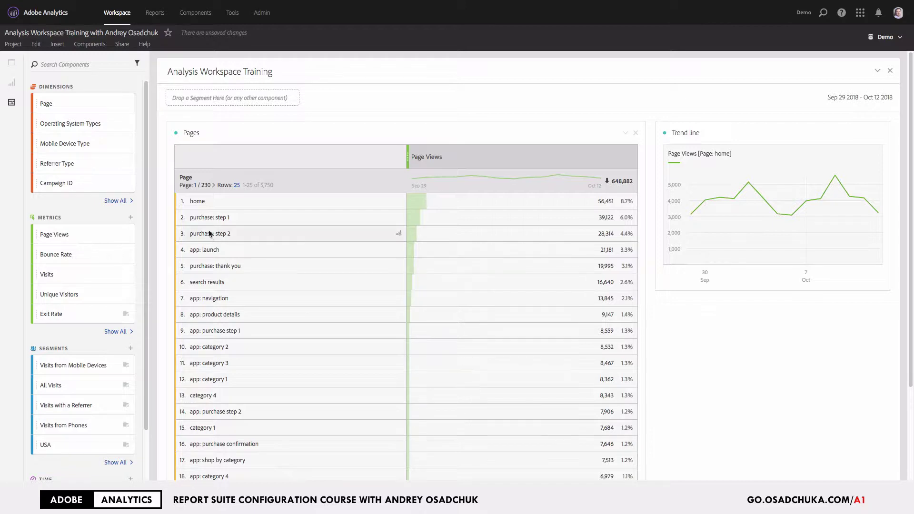
# Step: Plot the page views of consecutive pages from purchase: step 1 through purchase: thank you in the trend line
pyautogui.click(264, 220)
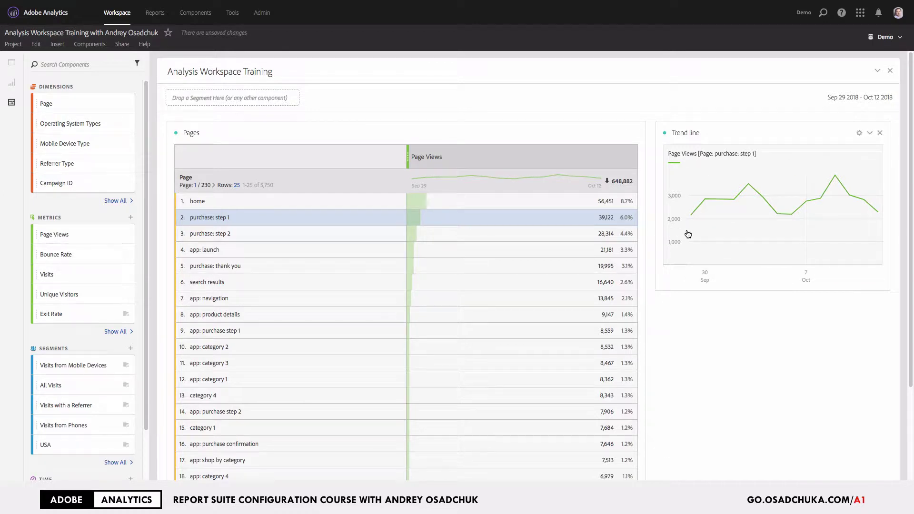
pyautogui.moveTo(796, 216)
pyautogui.moveTo(246, 217)
pyautogui.mouseDown()
pyautogui.moveTo(248, 356)
pyautogui.moveTo(245, 232)
pyautogui.mouseUp()
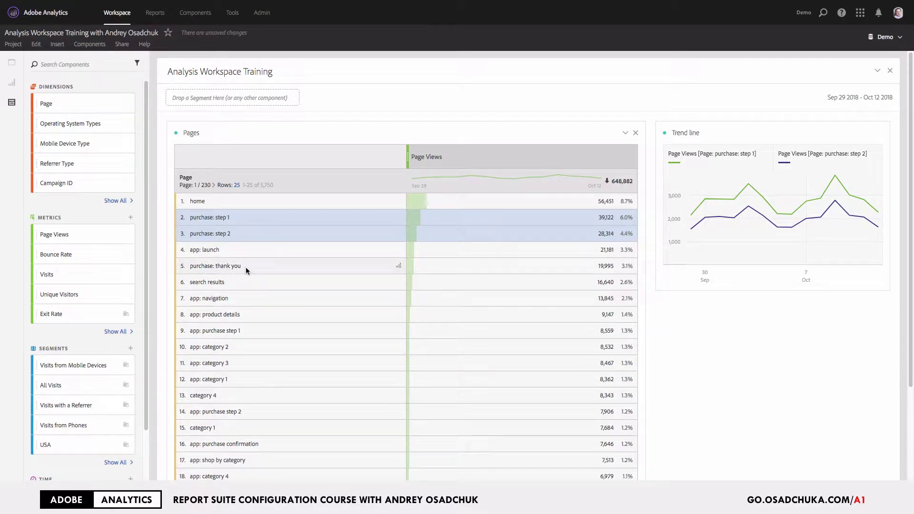
pyautogui.moveTo(251, 217); pyautogui.dragTo(250, 268)
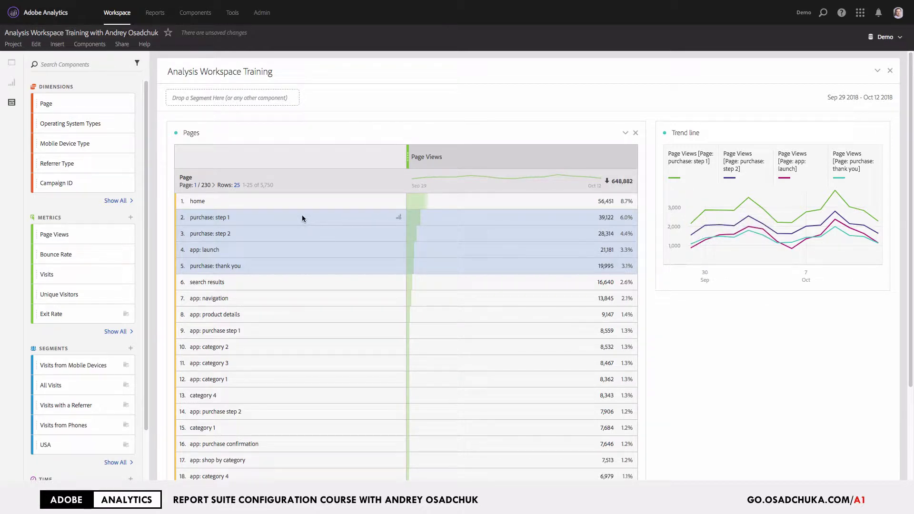
# Step: Limit the trend line to purchase: step 1, purchase: step 2 and purchase: thank you, leaving out app: launch
pyautogui.keyDown('shift'); pyautogui.click(294, 232); pyautogui.keyUp('shift')
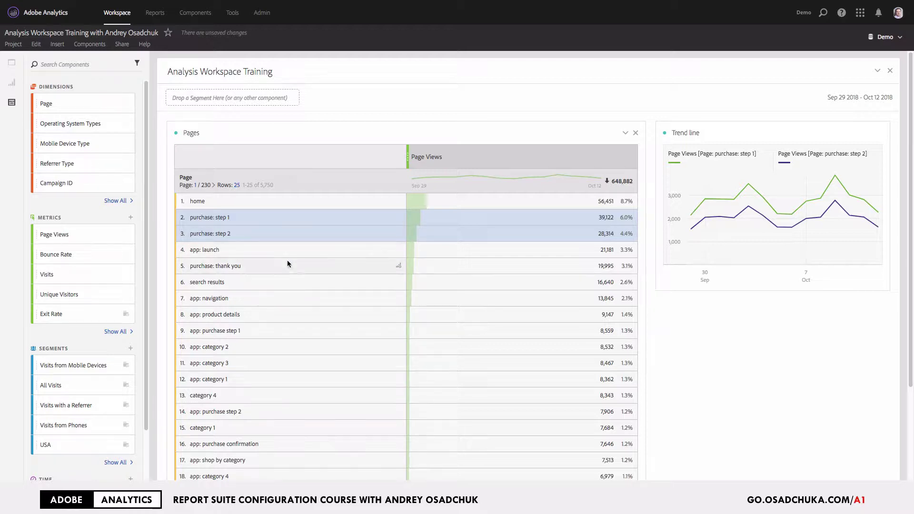
pyautogui.keyDown('ctrl'); pyautogui.click(248, 265); pyautogui.keyUp('ctrl')
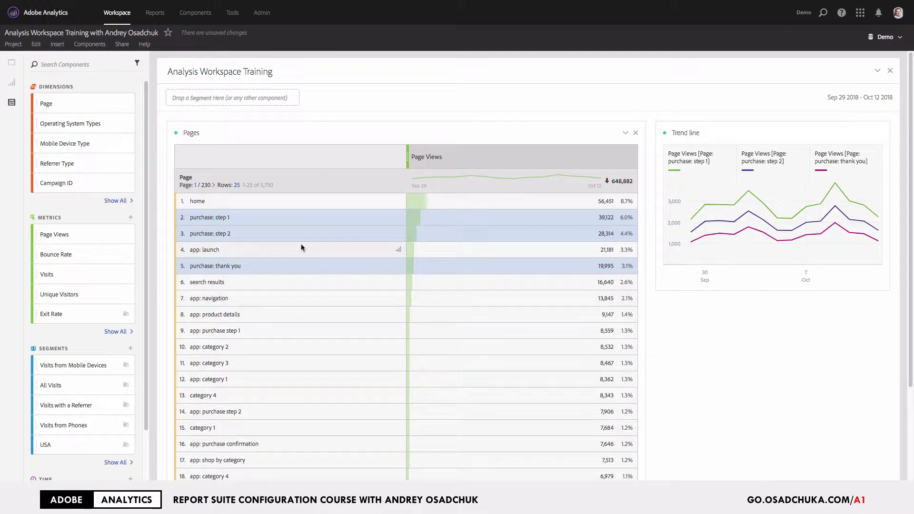
pyautogui.moveTo(291, 218); pyautogui.dragTo(282, 261)
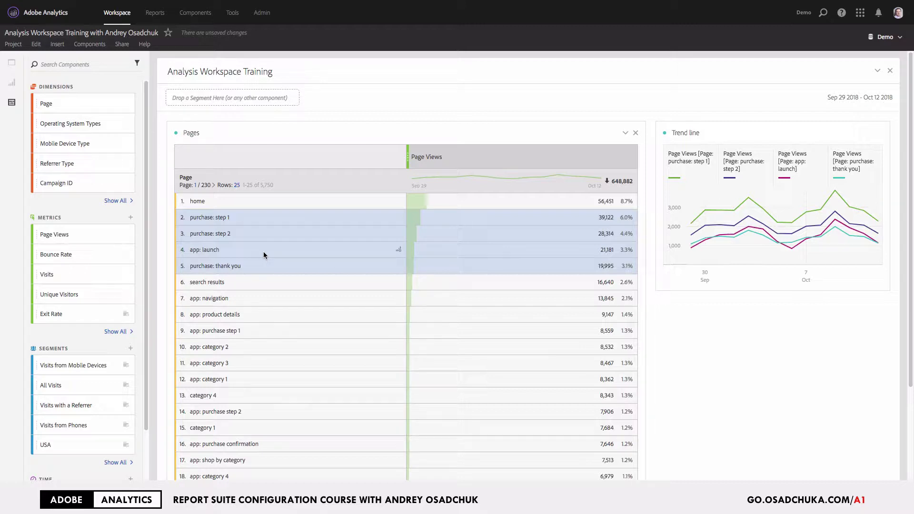
pyautogui.keyDown('ctrl'); pyautogui.click(261, 251); pyautogui.keyUp('ctrl')
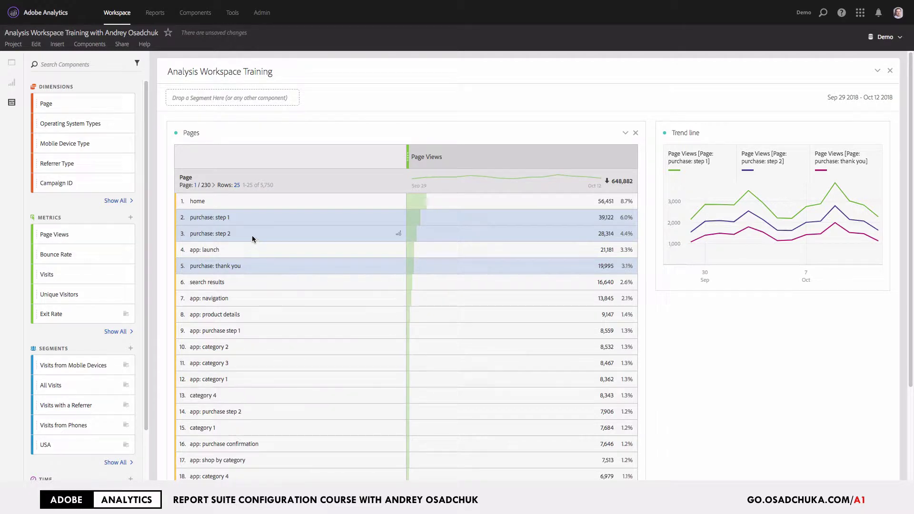
# Step: Filter the Page dimension by "purchase" and select purchase: step 1, purchase: step 2 and purchase: thank you
pyautogui.click(199, 178)
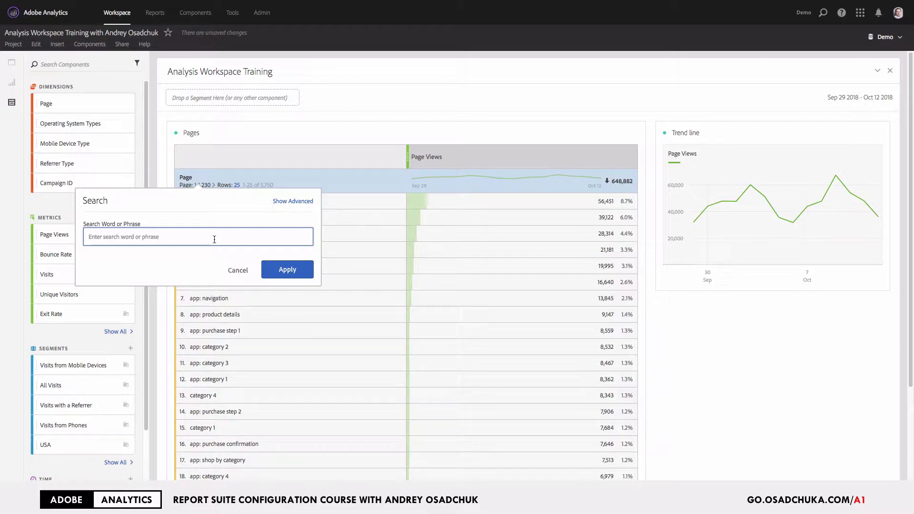
pyautogui.write('purchase')
pyautogui.click(280, 269)
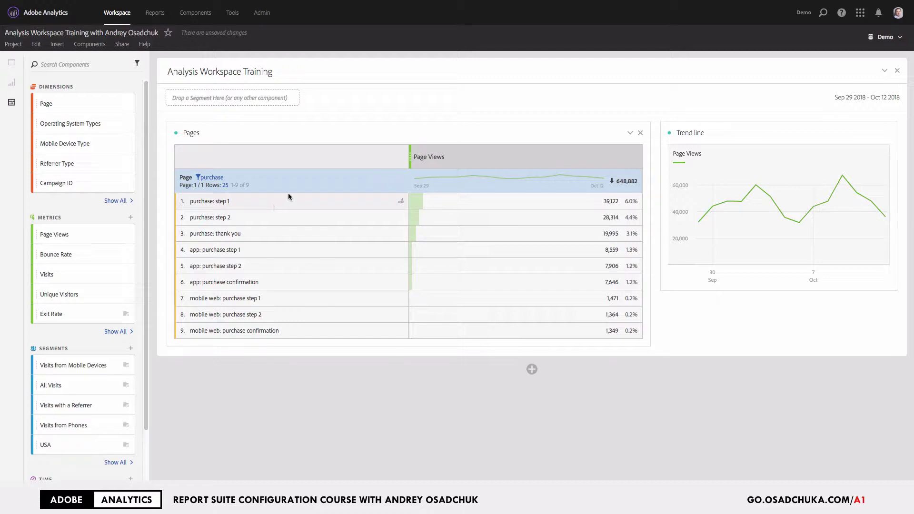
pyautogui.moveTo(265, 200); pyautogui.dragTo(256, 236)
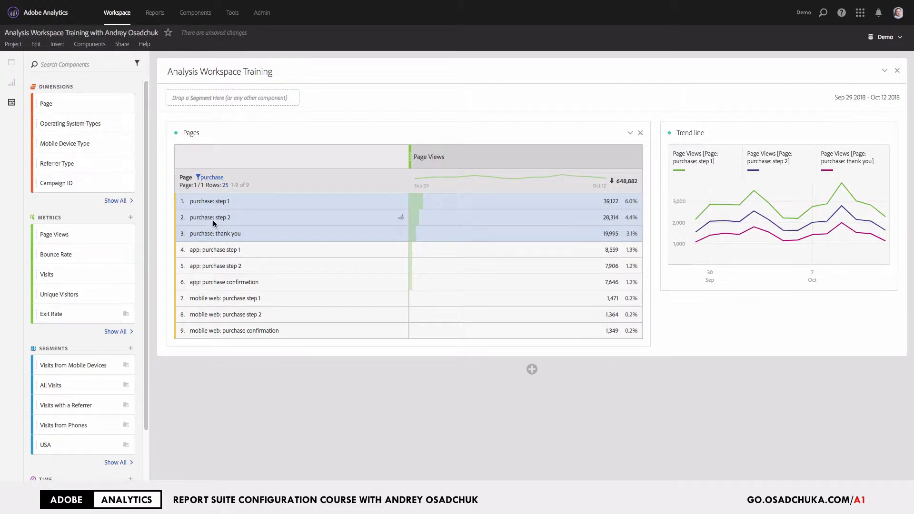
# Step: Refine the Page filter in the advanced search so that pages contain the phrase "purchase:"
pyautogui.click(207, 179)
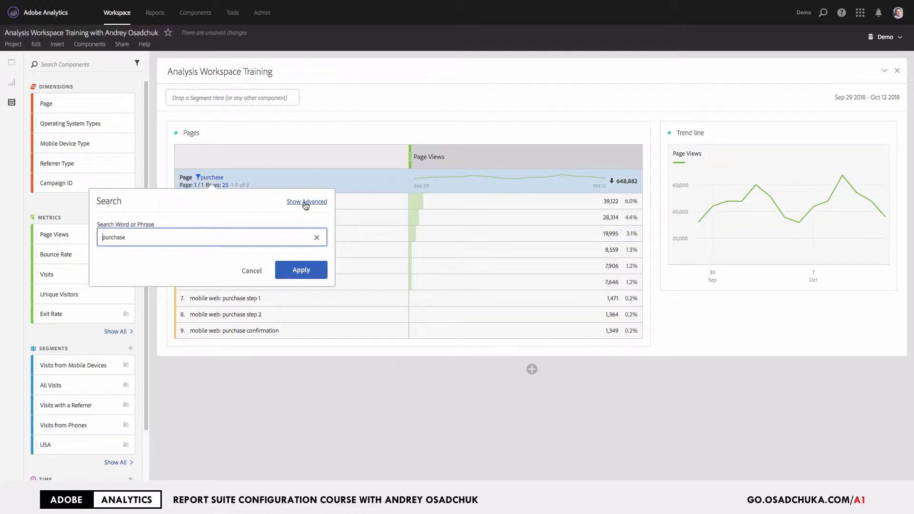
pyautogui.click(306, 202)
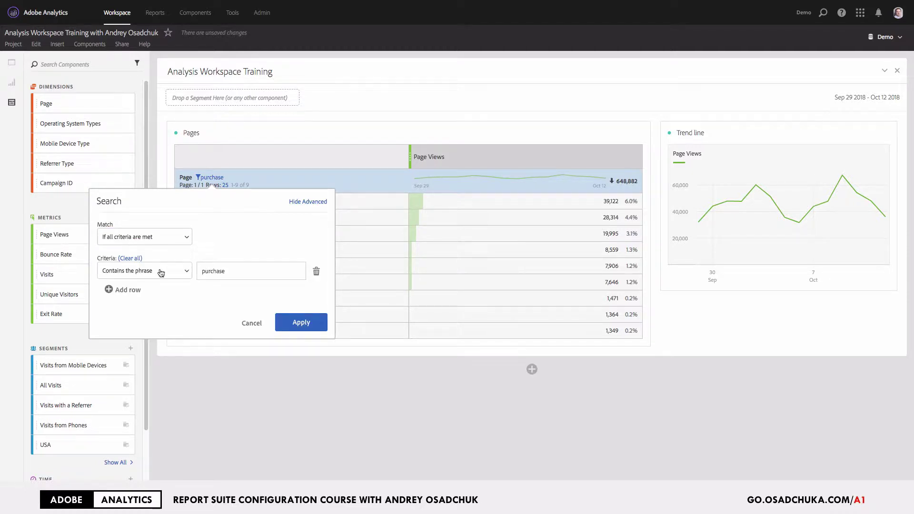
pyautogui.click(144, 273)
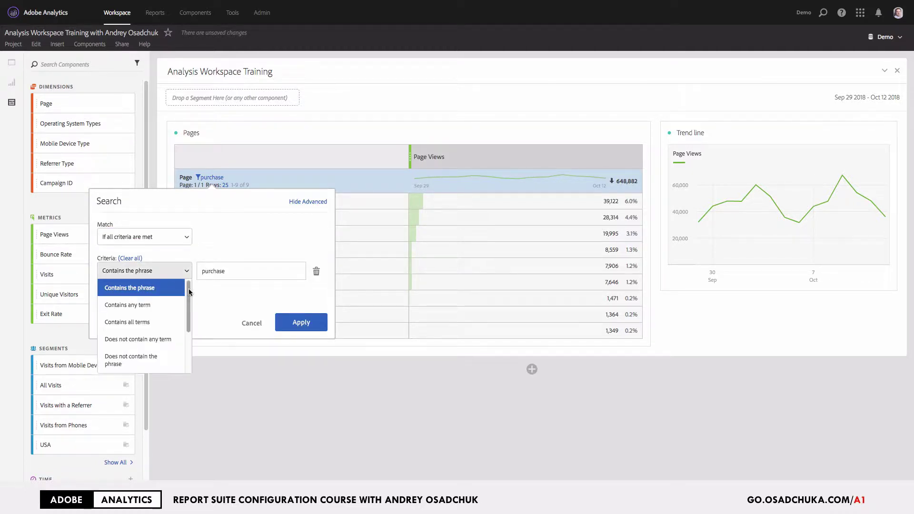
pyautogui.scroll(-3, 135, 333)
pyautogui.click(134, 352)
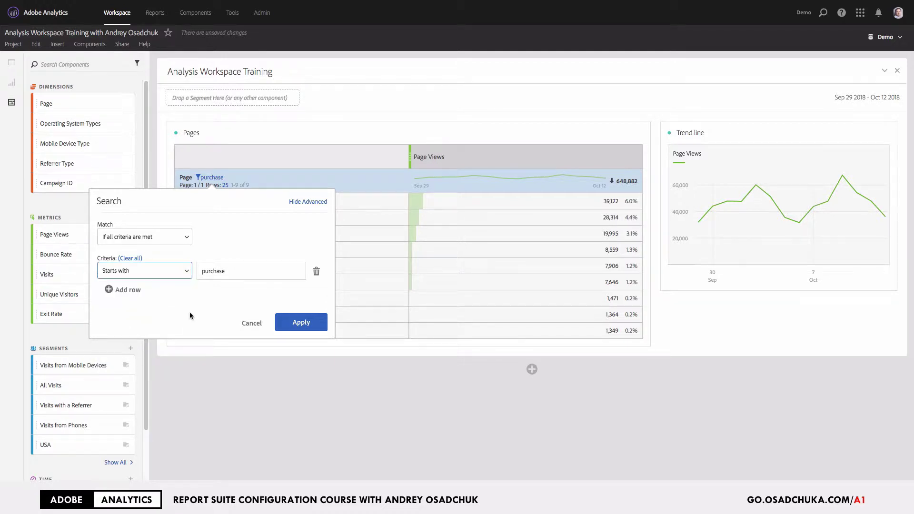
pyautogui.click(253, 270)
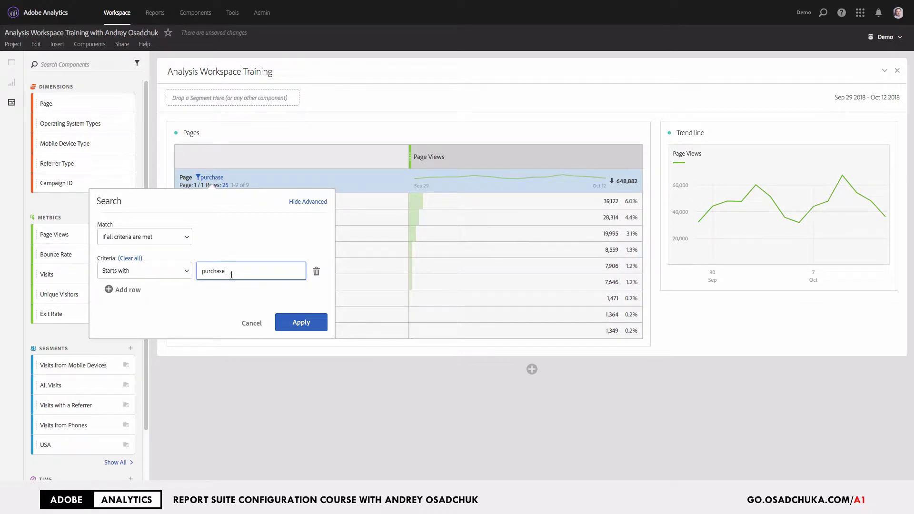
pyautogui.click(161, 275)
pyautogui.scroll(3, 130, 291)
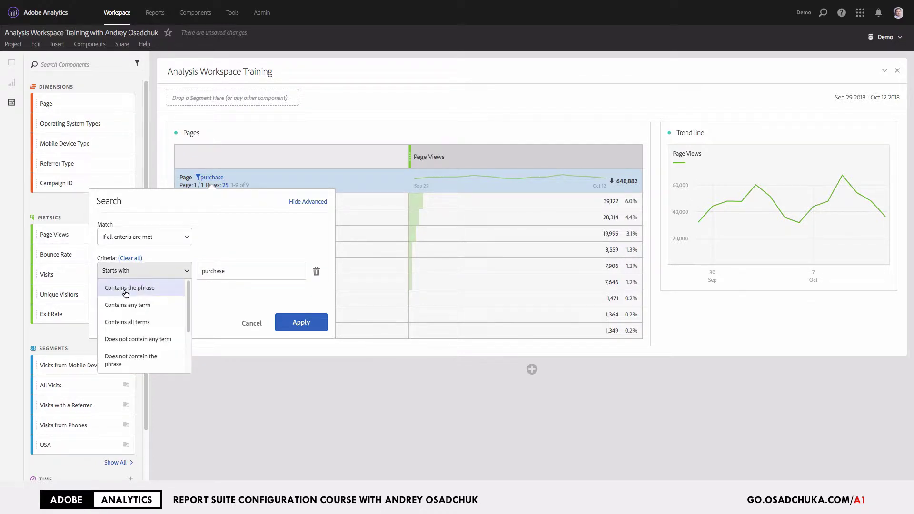
pyautogui.press('Escape')
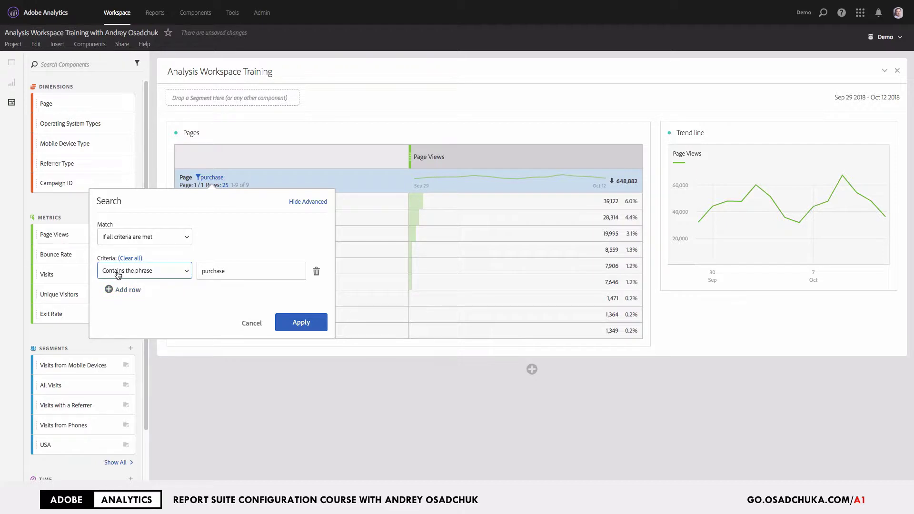
pyautogui.click(231, 274)
pyautogui.write(':')
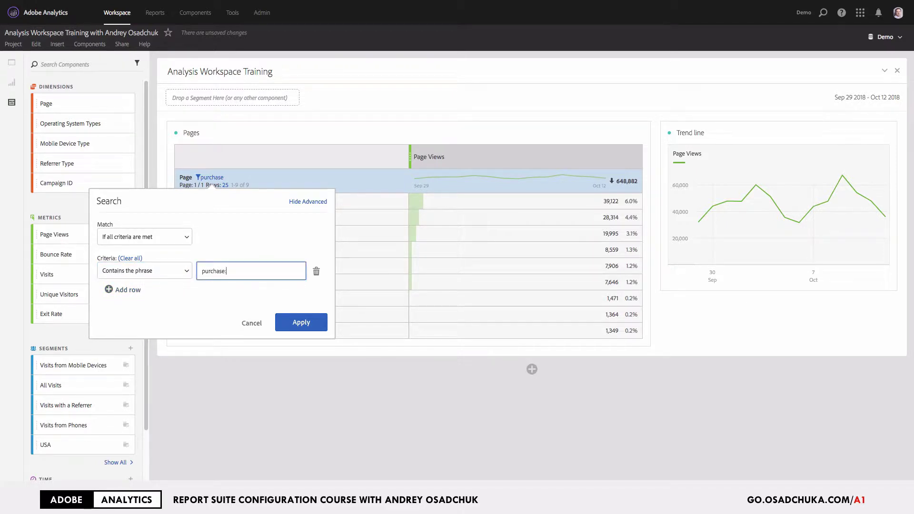
pyautogui.click(301, 322)
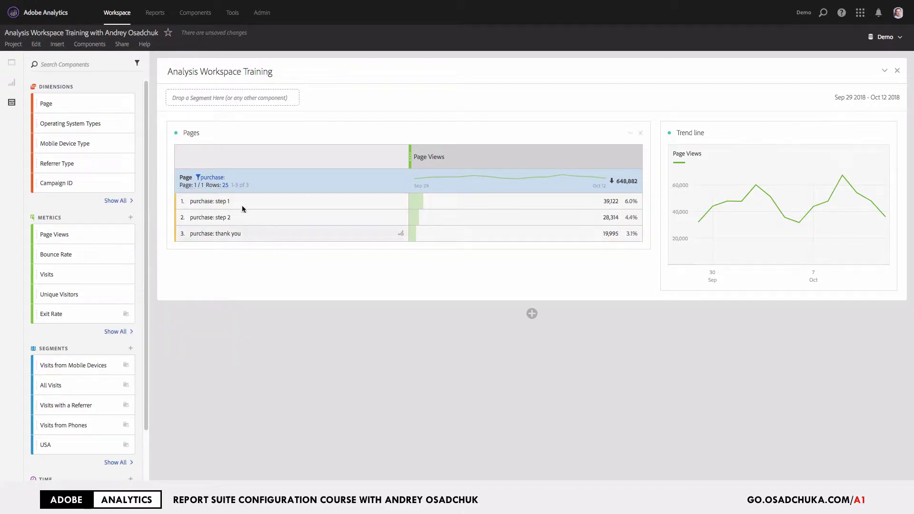
# Step: Change the advanced Page filter to match pages that start with "purchase"
pyautogui.click(210, 181)
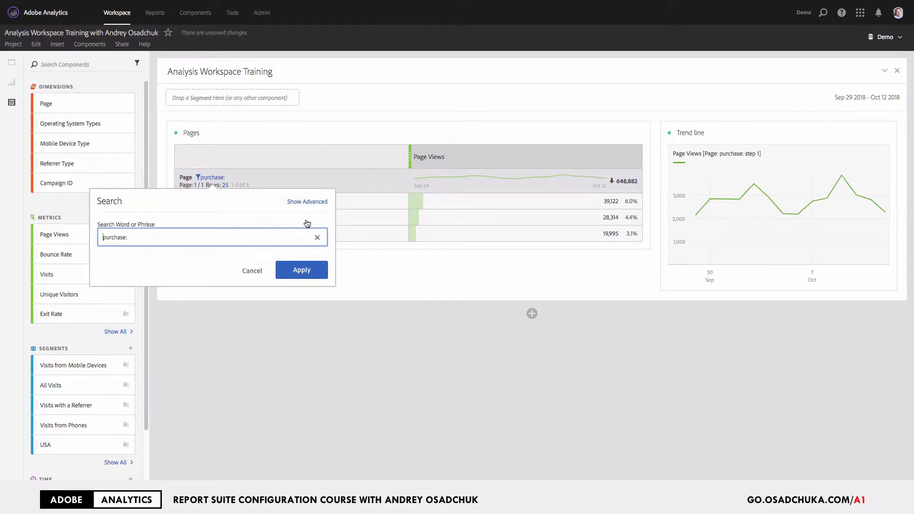
pyautogui.click(163, 269)
pyautogui.scroll(-2, 133, 333)
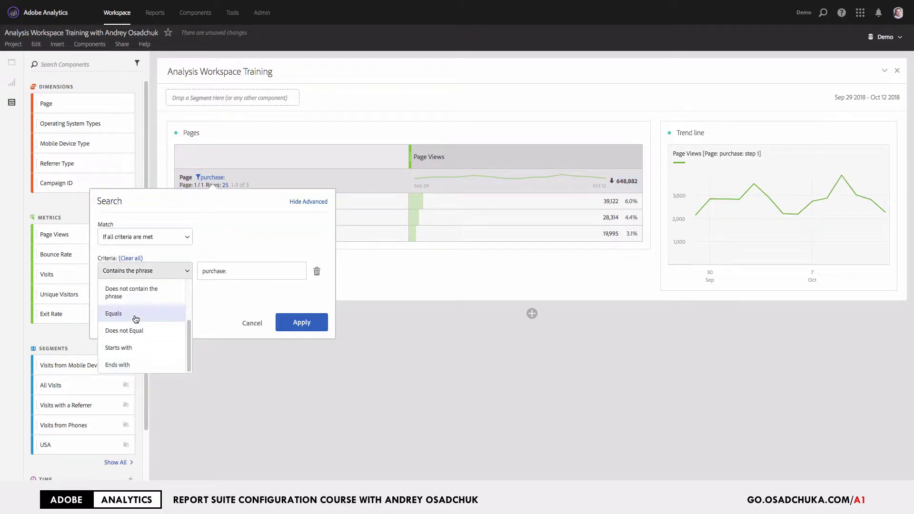
pyautogui.click(133, 348)
pyautogui.click(249, 272)
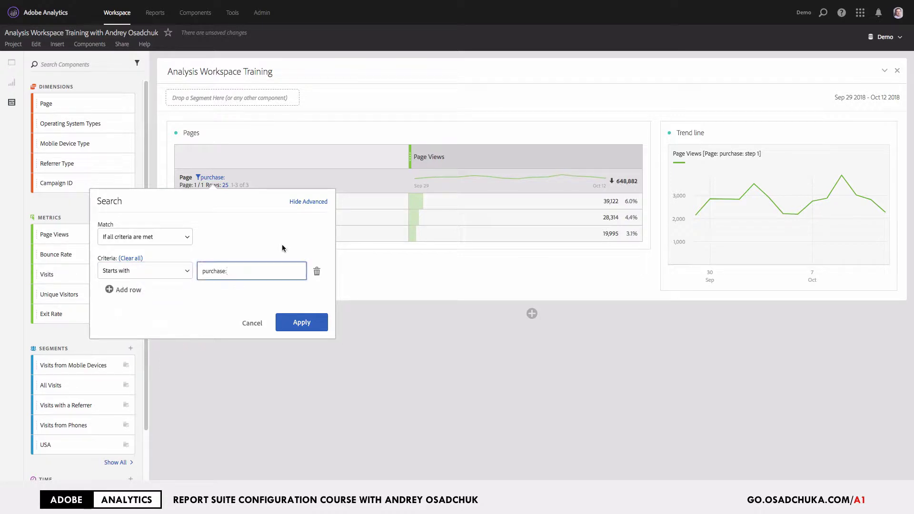
pyautogui.click(288, 324)
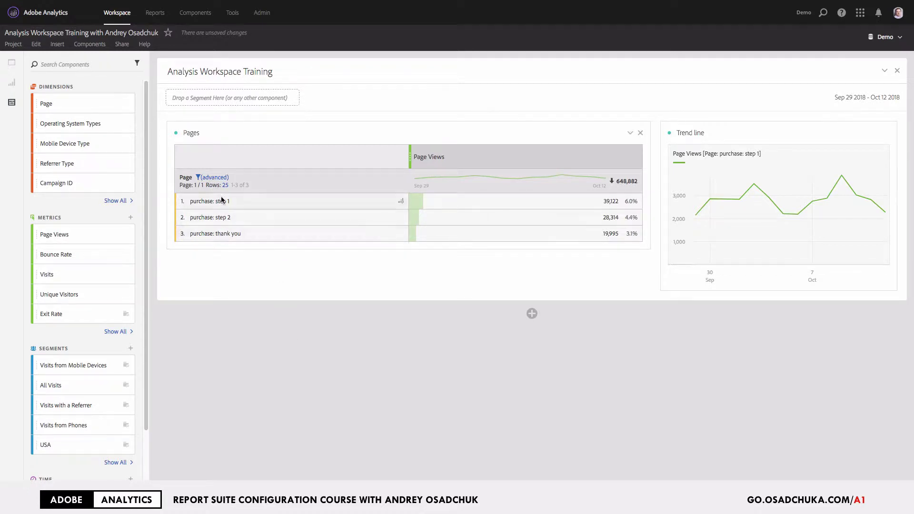
# Step: Remove the search criterion from the Page filter and apply the empty filter to the Pages table
pyautogui.click(218, 179)
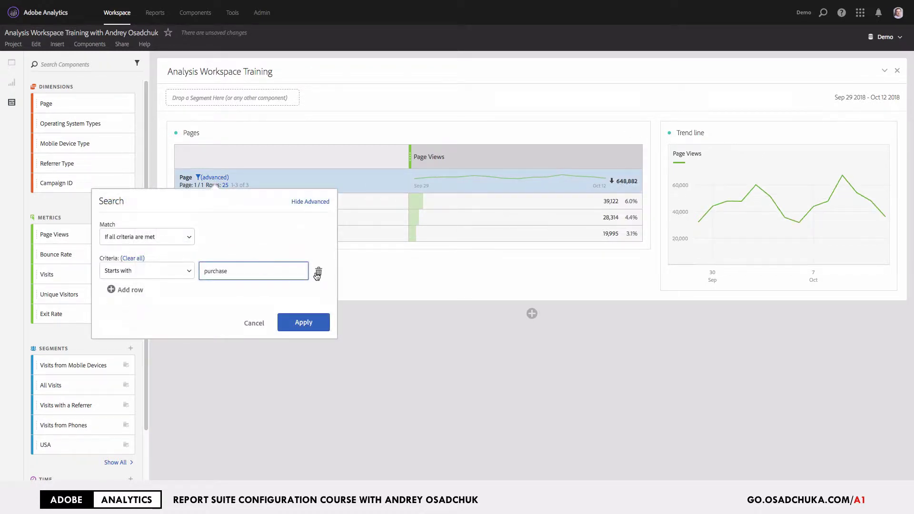
pyautogui.click(319, 275)
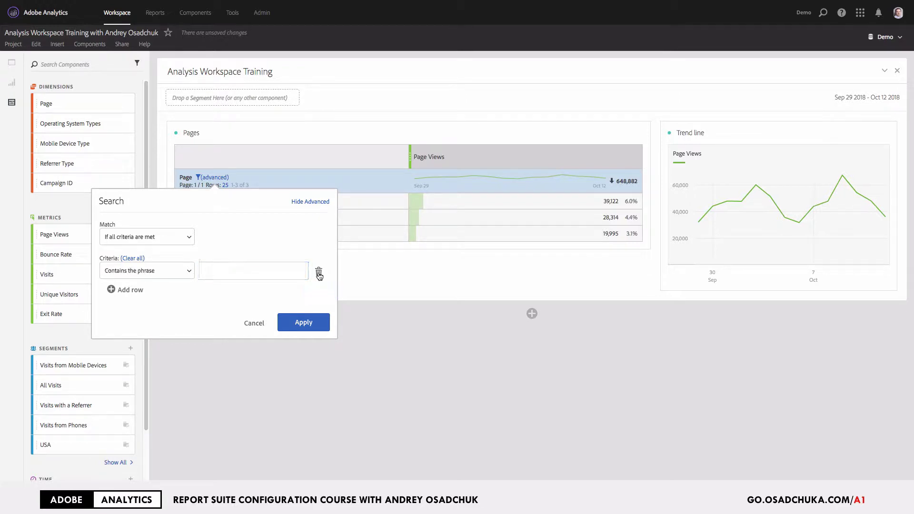
pyautogui.click(303, 322)
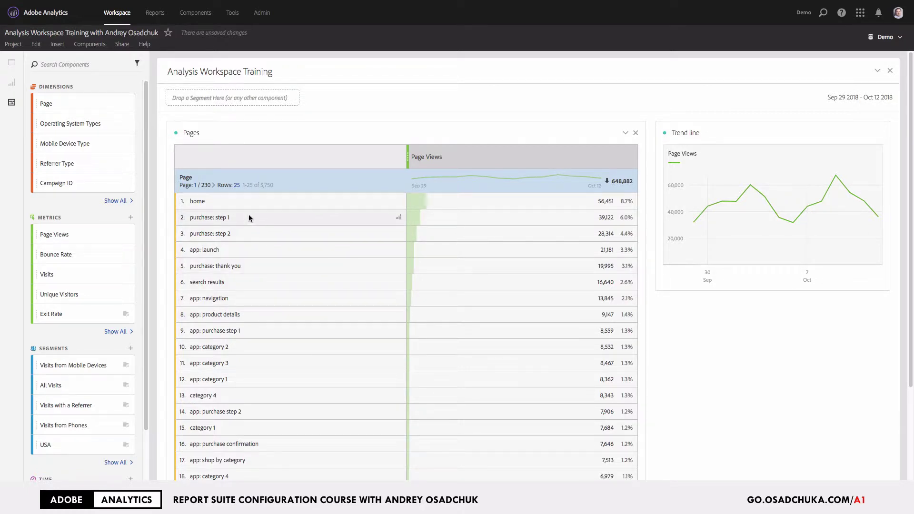
# Step: Replace the Page rows in the table with only purchase: step 1, purchase: step 2 and purchase: thank you
pyautogui.moveTo(248, 215); pyautogui.dragTo(252, 231)
pyautogui.keyDown('ctrl'); pyautogui.click(255, 269); pyautogui.keyUp('ctrl')
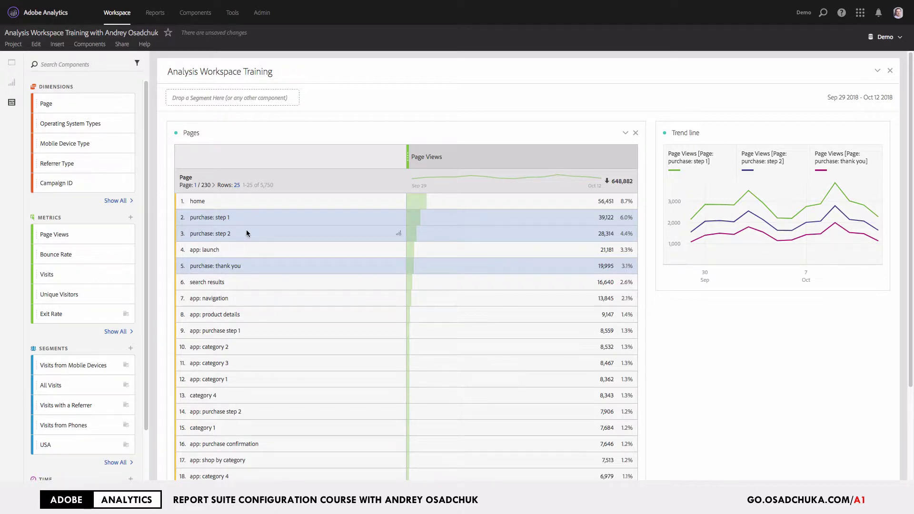
pyautogui.moveTo(239, 233); pyautogui.dragTo(290, 180)
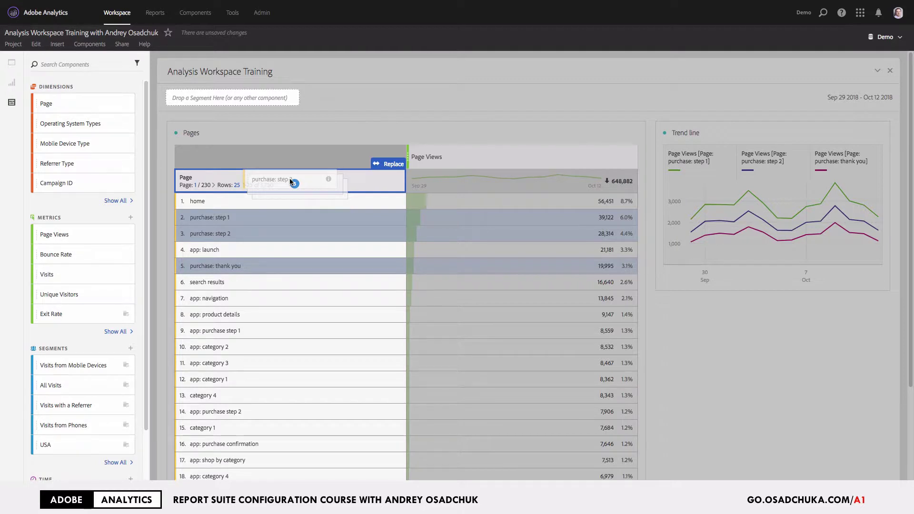
pyautogui.moveTo(290, 181); pyautogui.dragTo(292, 182)
pyautogui.moveTo(290, 181); pyautogui.dragTo(289, 179)
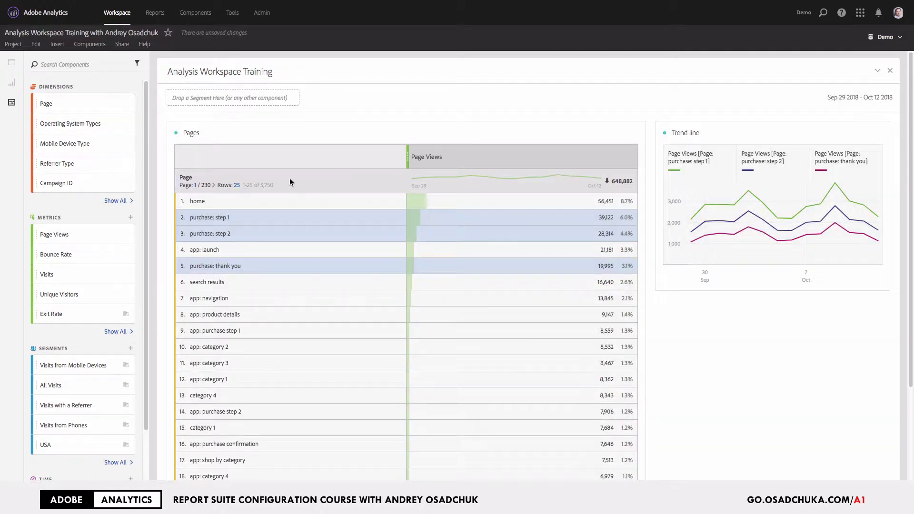
pyautogui.keyDown('shift'); pyautogui.click(281, 200); pyautogui.keyUp('shift')
pyautogui.keyDown('ctrl'); pyautogui.click(285, 233); pyautogui.keyUp('ctrl')
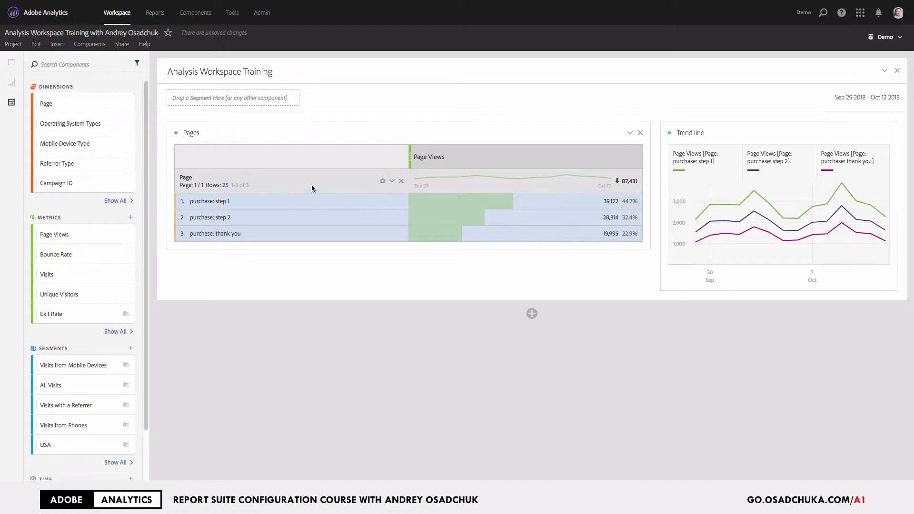
# Step: Display all rows in the Pages table again
pyautogui.rightClick(271, 202)
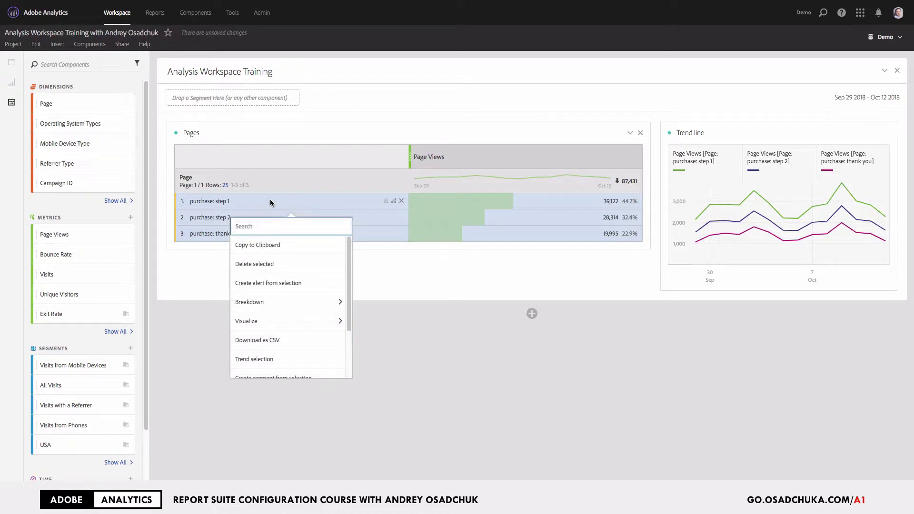
pyautogui.scroll(-3, 307, 305)
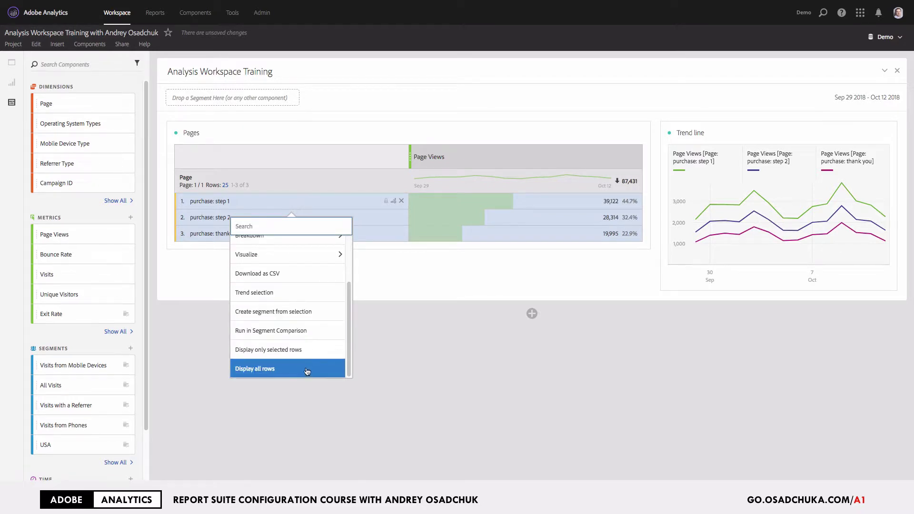
pyautogui.click(281, 375)
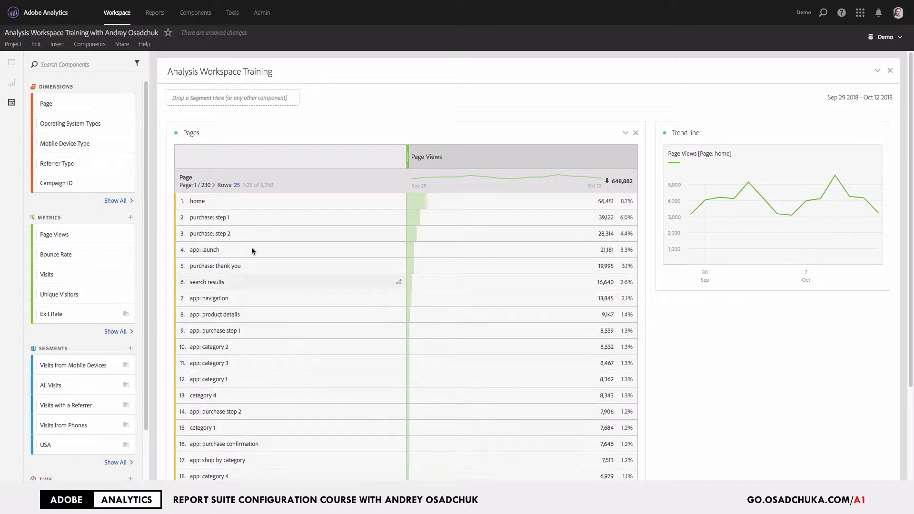
# Step: Select the purchase: step 1, purchase: step 2 and purchase: thank you rows in the Pages table and display only those rows
pyautogui.moveTo(246, 220); pyautogui.dragTo(248, 236)
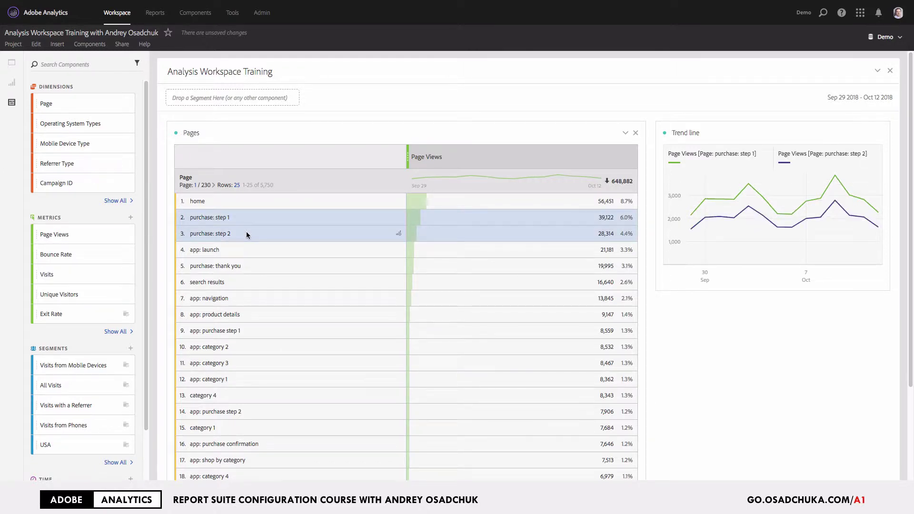
pyautogui.keyDown('ctrl'); pyautogui.click(248, 267); pyautogui.keyUp('ctrl')
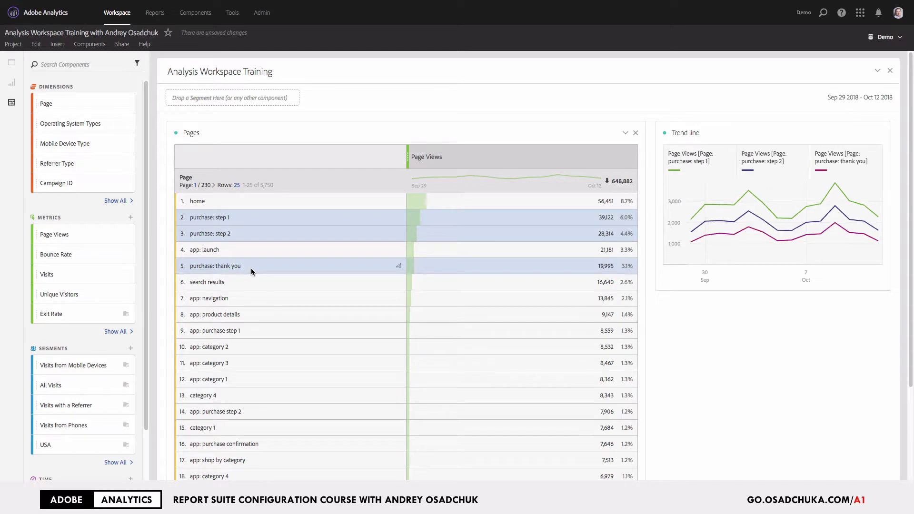
pyautogui.rightClick(261, 264)
pyautogui.scroll(-1, 275, 366)
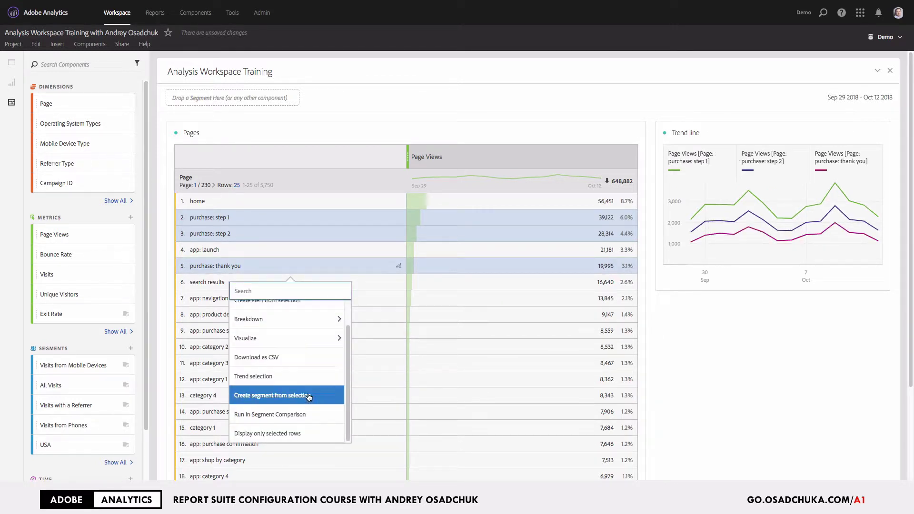
pyautogui.click(313, 438)
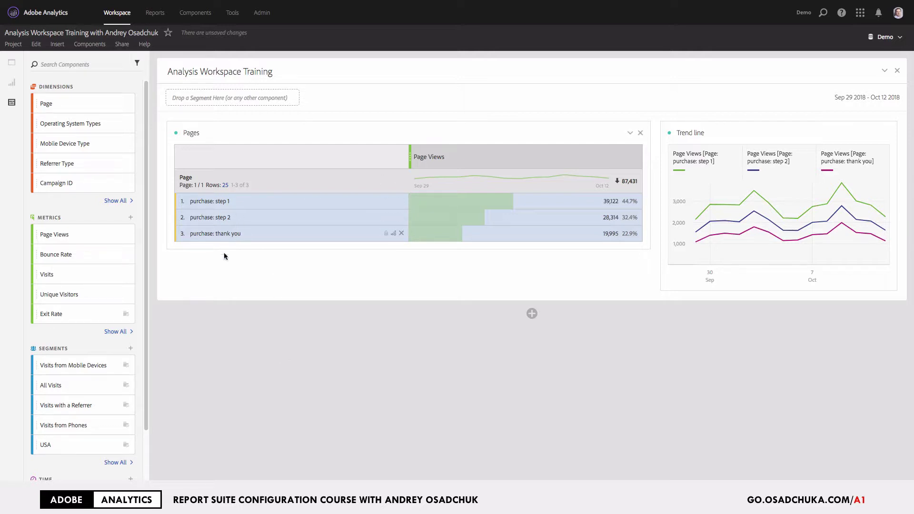
pyautogui.rightClick(245, 198)
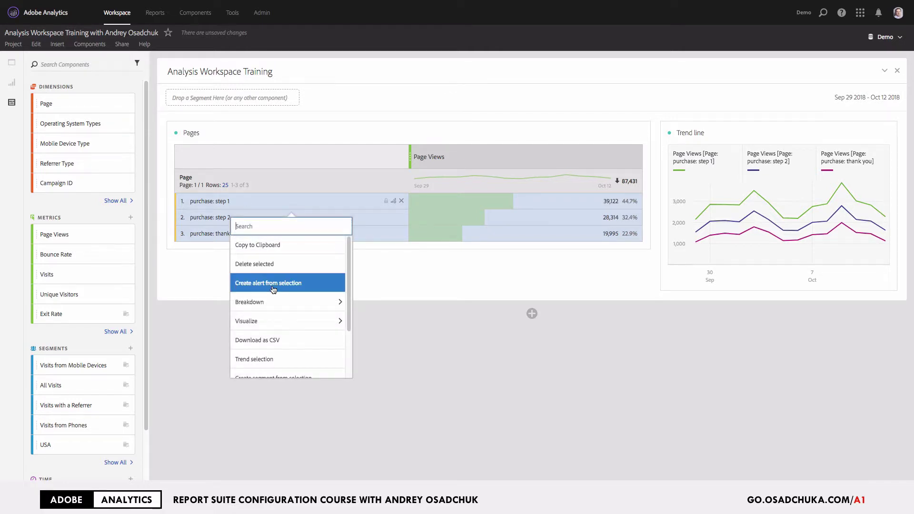
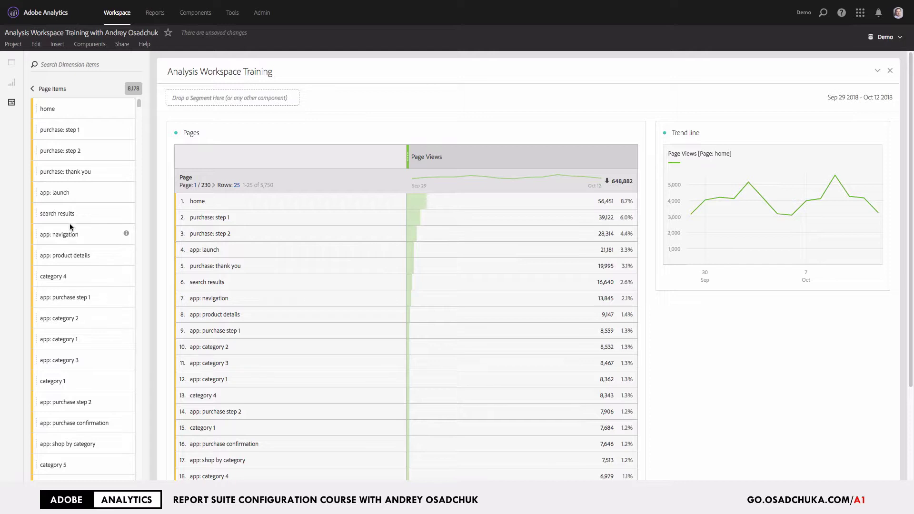
# Step: Search the Page items for "purchase" and replace the table's Page dimension with purchase: step 1, purchase: step 2 and purchase: thank you
pyautogui.click(90, 63)
pyautogui.write('purchase')
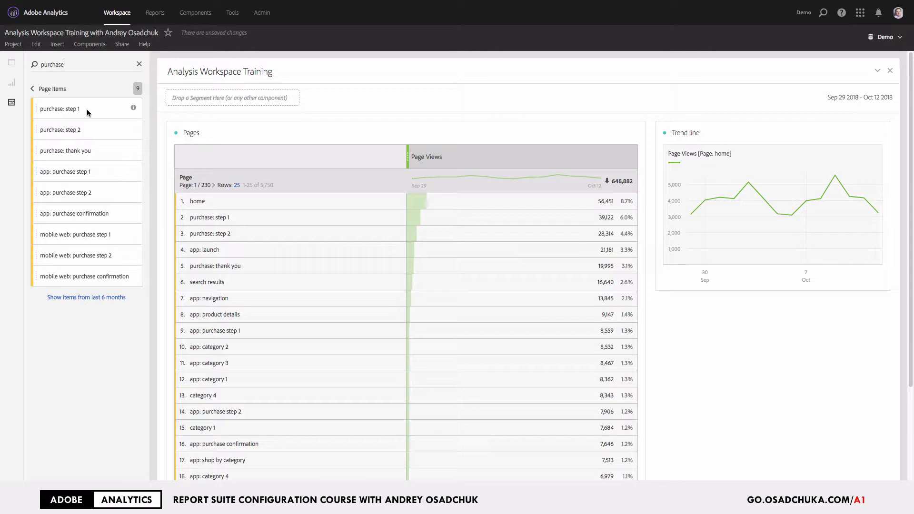
pyautogui.click(88, 110)
pyautogui.keyDown('shift'); pyautogui.click(88, 129); pyautogui.keyUp('shift')
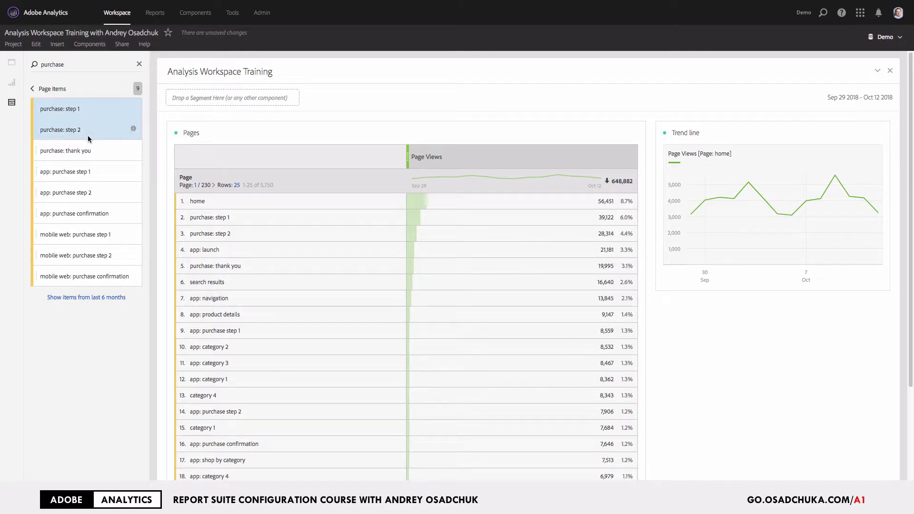
pyautogui.keyDown('shift'); pyautogui.click(90, 152); pyautogui.keyUp('shift')
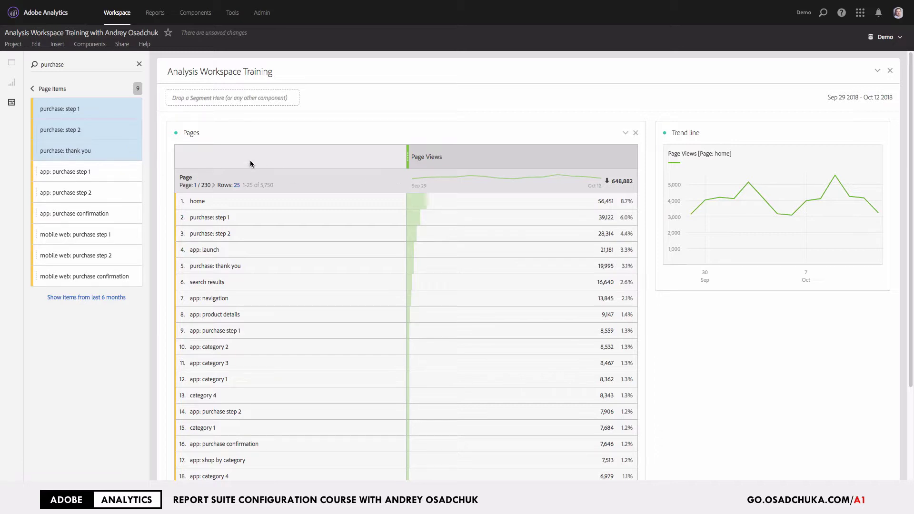
pyautogui.moveTo(71, 150); pyautogui.dragTo(266, 180)
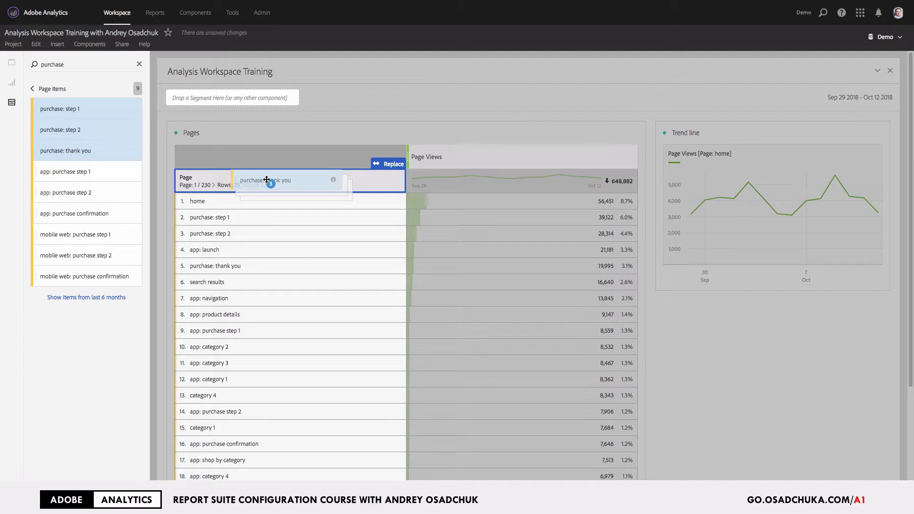
pyautogui.moveTo(266, 180); pyautogui.dragTo(266, 178)
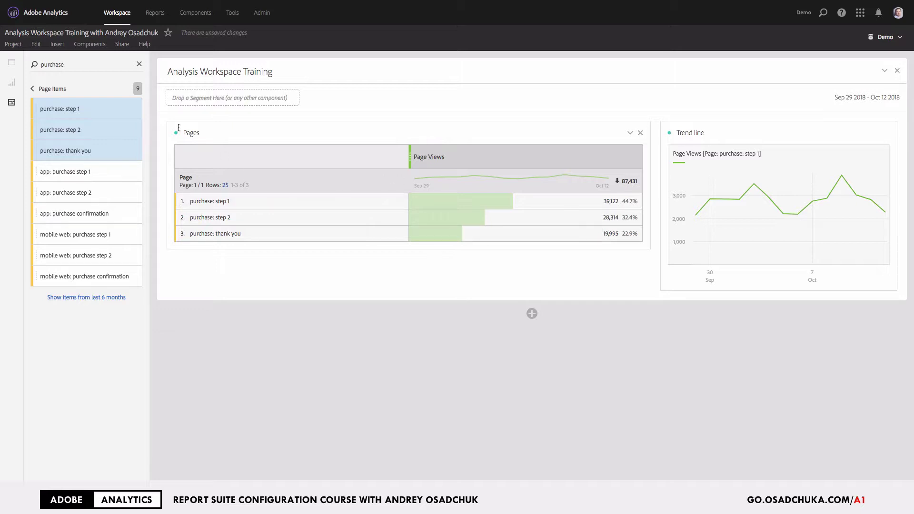
pyautogui.click(55, 89)
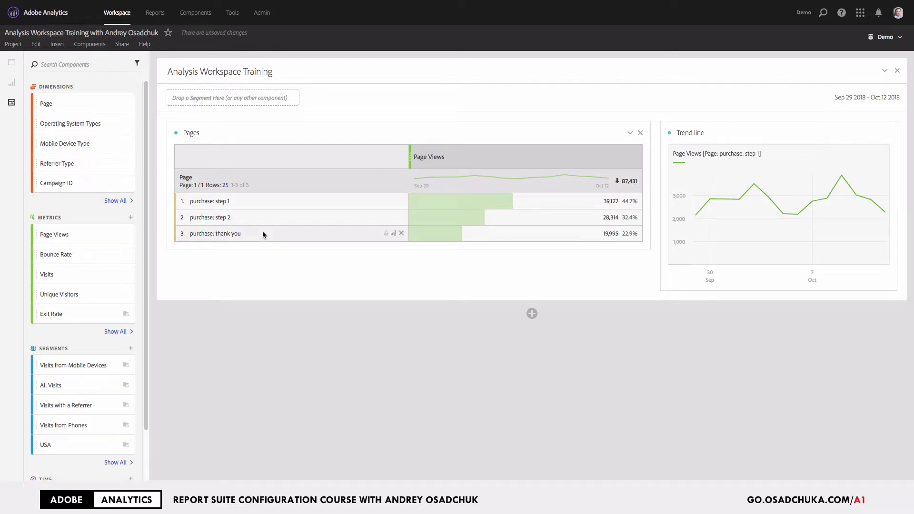
# Step: Plot all three purchase rows in the trend line, and switch it to purchase: step 2 alone
pyautogui.moveTo(261, 202); pyautogui.dragTo(423, 231)
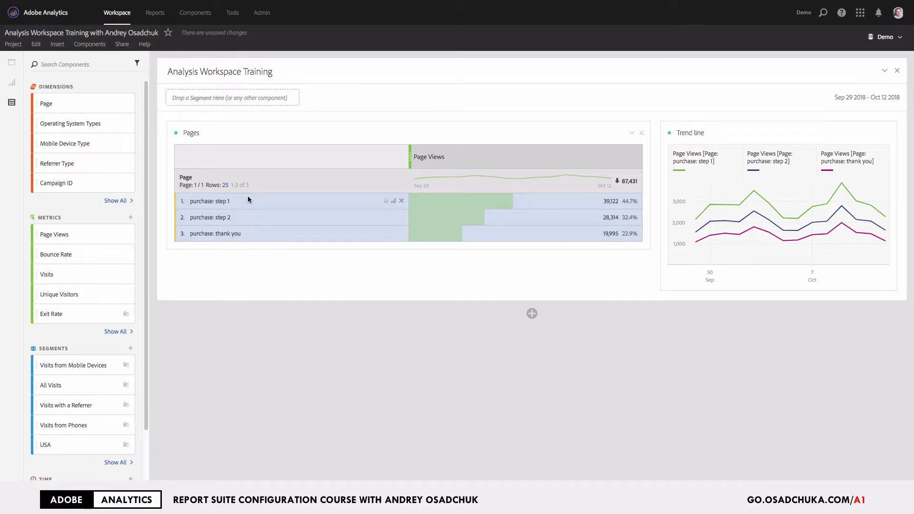
pyautogui.click(248, 217)
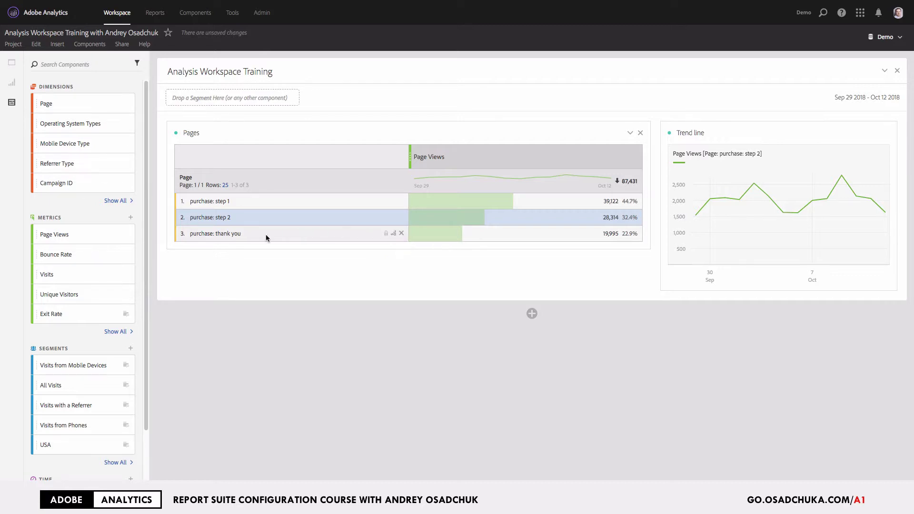
# Step: Remove the purchase: thank you row from the Pages table and select both purchase: step 1 and purchase: step 2
pyautogui.click(401, 234)
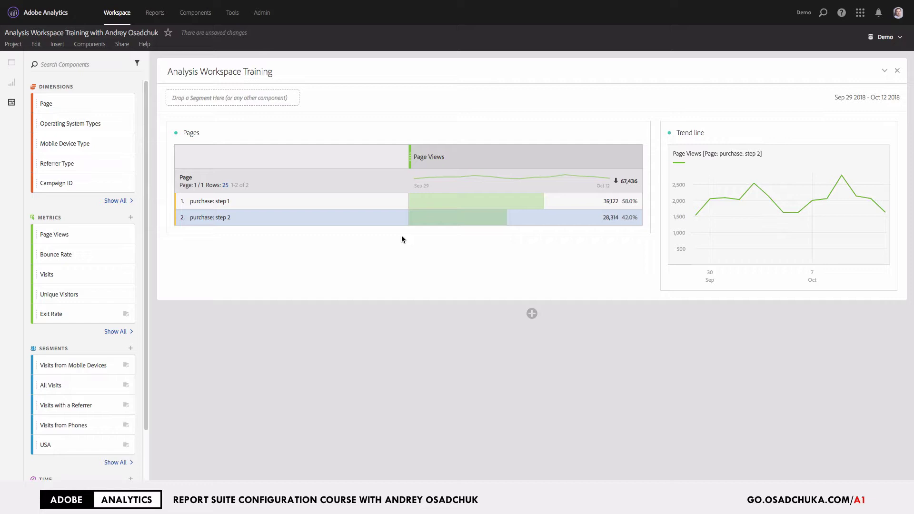
pyautogui.keyDown('shift'); pyautogui.click(353, 197); pyautogui.keyUp('shift')
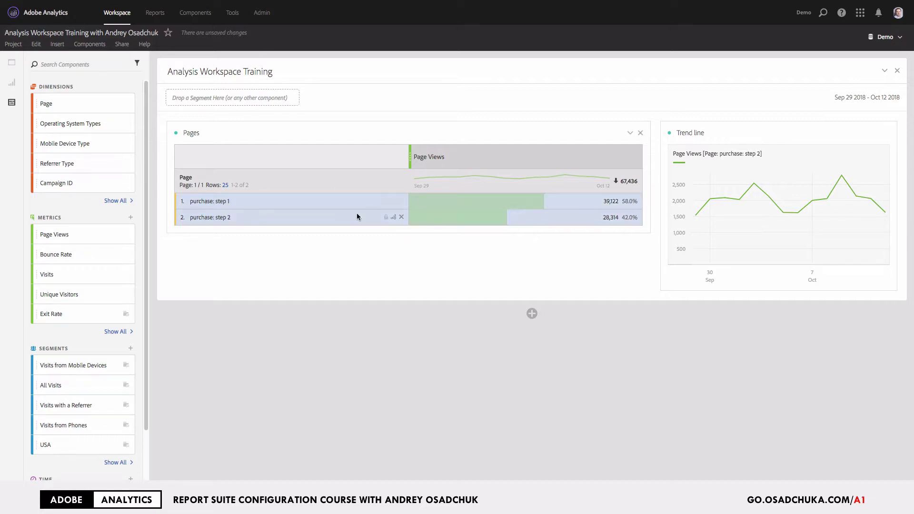